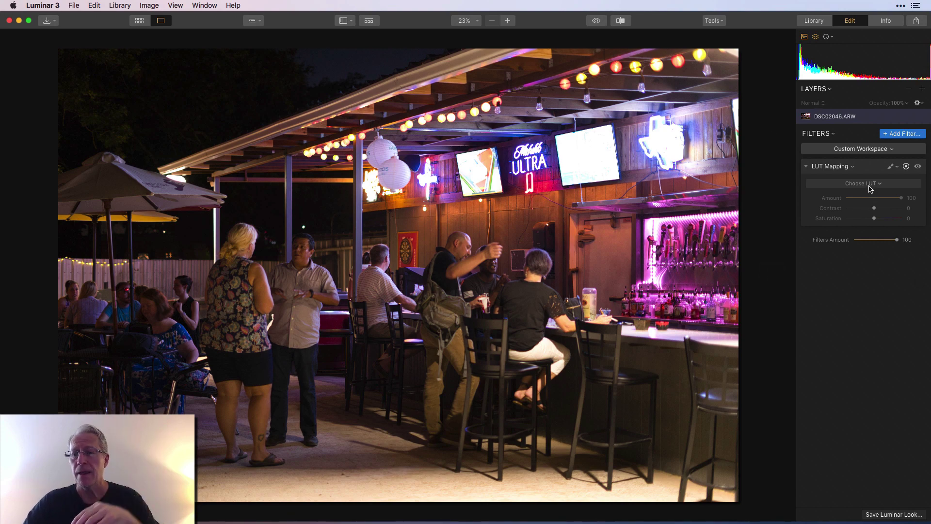
- Apply the Color Punch Hot LUT to the bar photo and compare it with the original
click(870, 186)
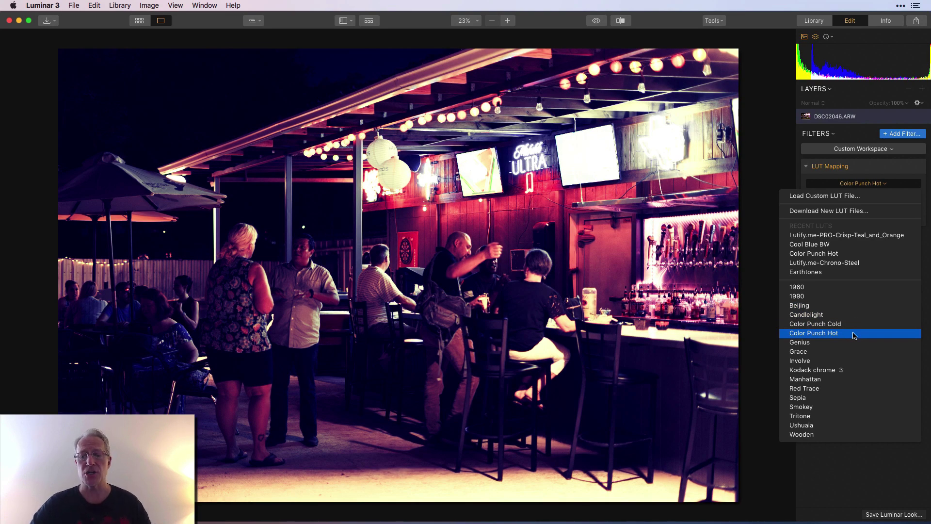
click(855, 335)
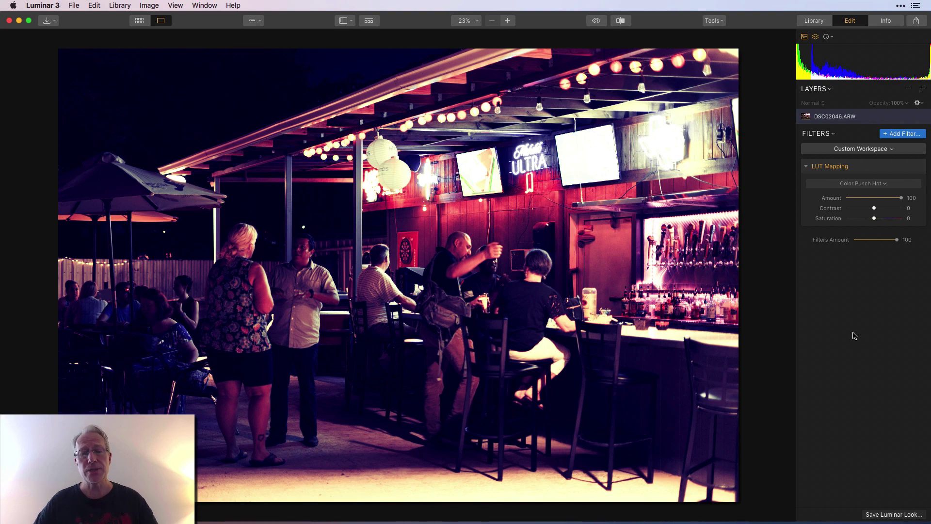
click(597, 21)
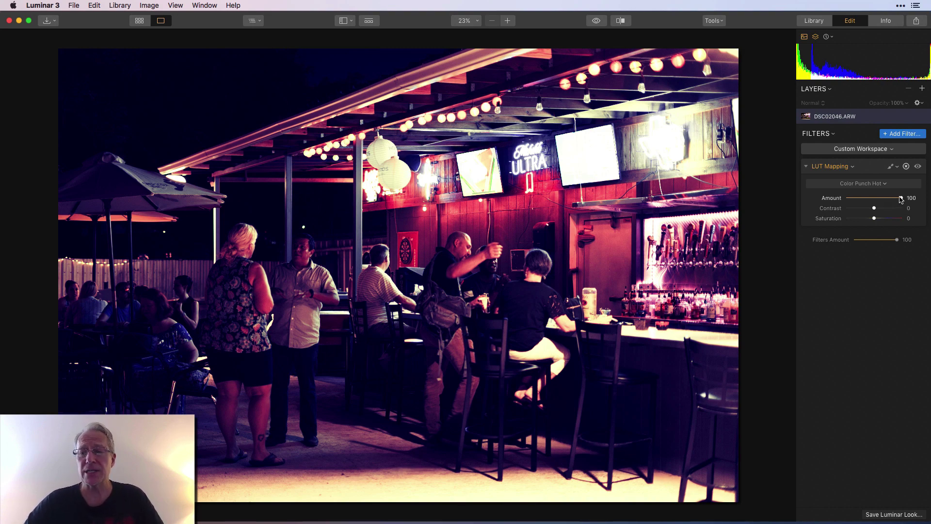
- Set the Color Punch Hot LUT to Amount 70, Contrast -70 and Saturation 11, then view the original
drag(900, 199, 796, 204)
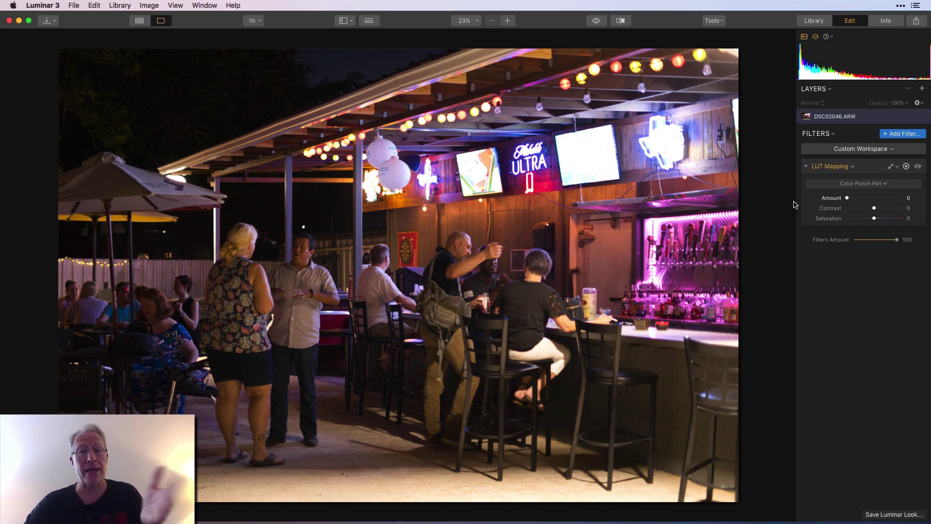
drag(847, 198, 912, 197)
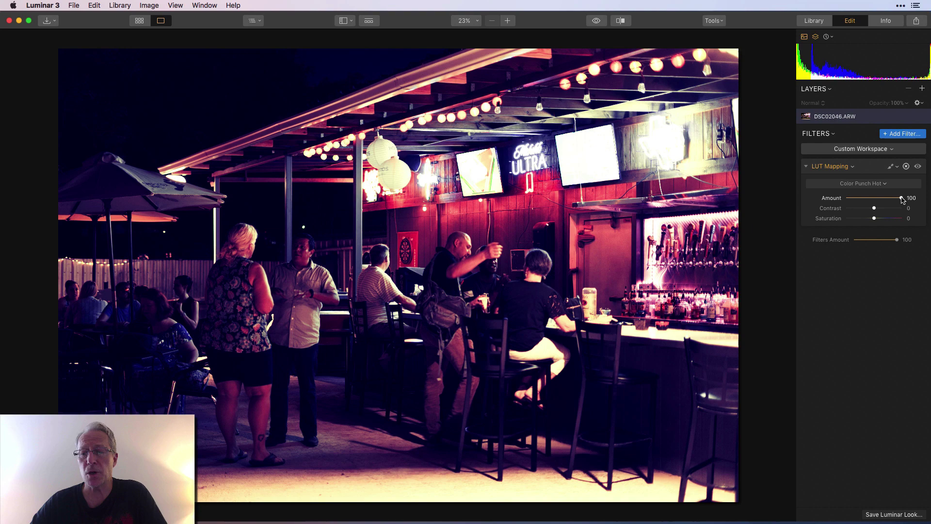
drag(902, 198, 886, 200)
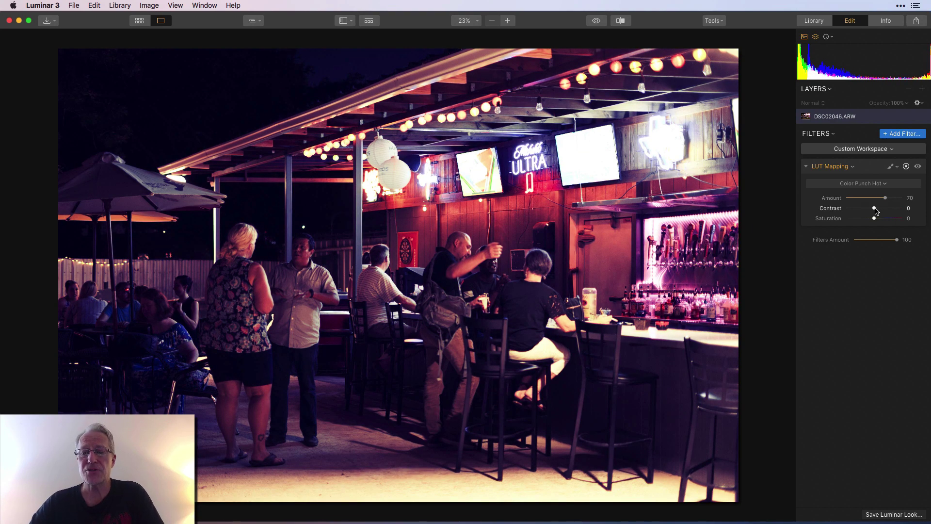
drag(875, 208, 855, 220)
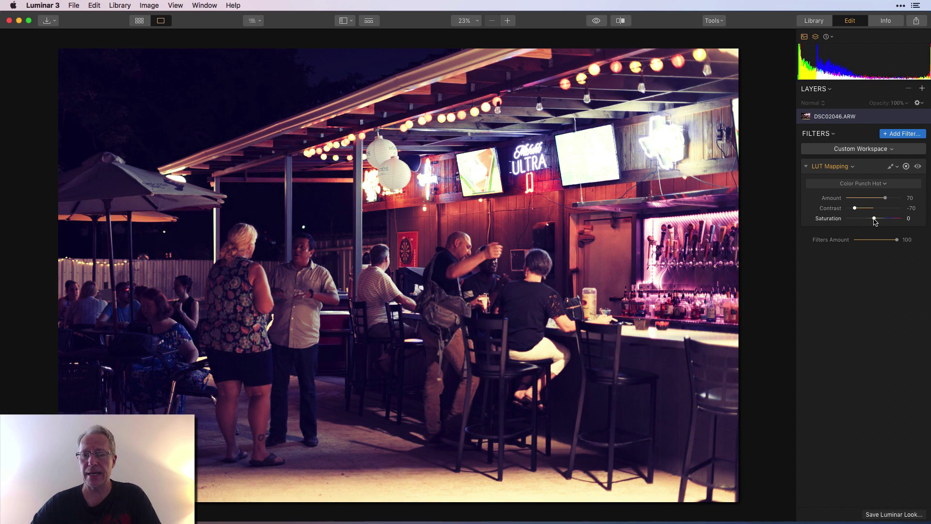
mouse_move(875, 221)
mouse_down()
mouse_move(893, 219)
mouse_move(879, 221)
mouse_up()
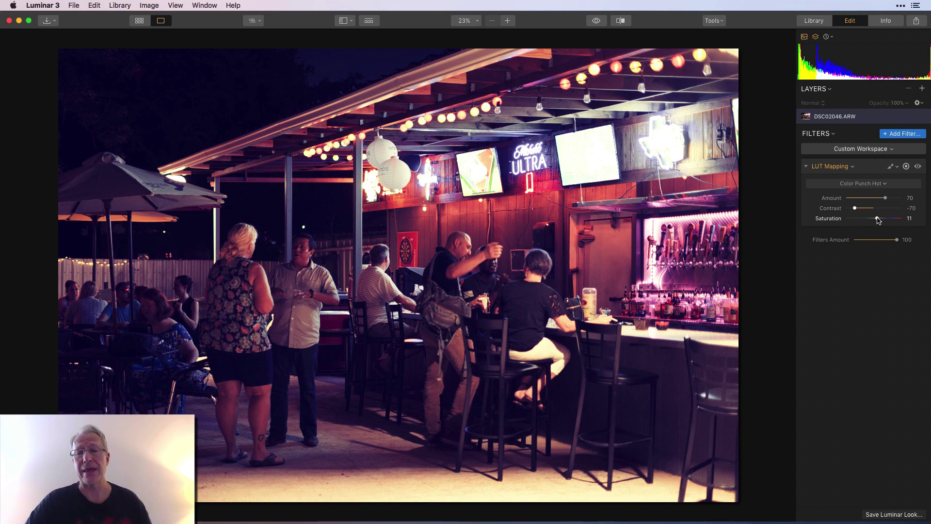
click(596, 21)
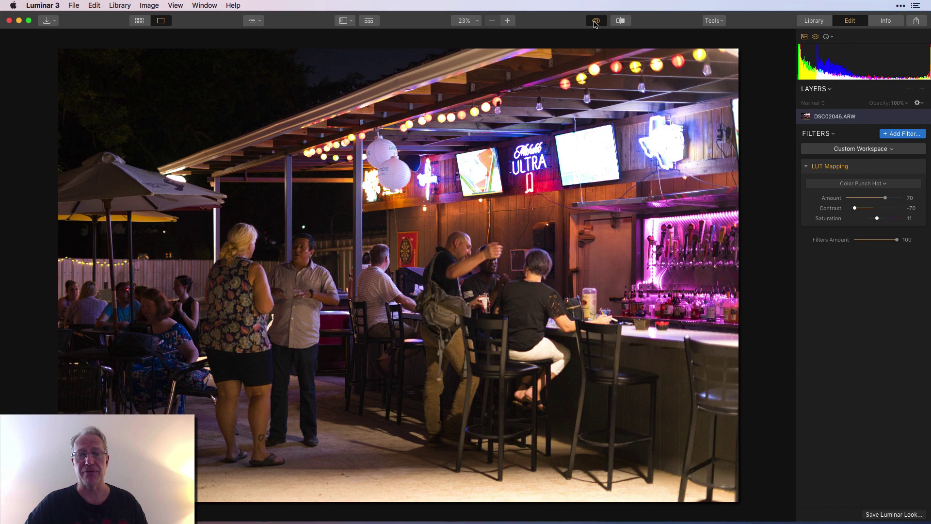
- Show the toned-down Color Punch Hot edit on the bar photo again
click(596, 21)
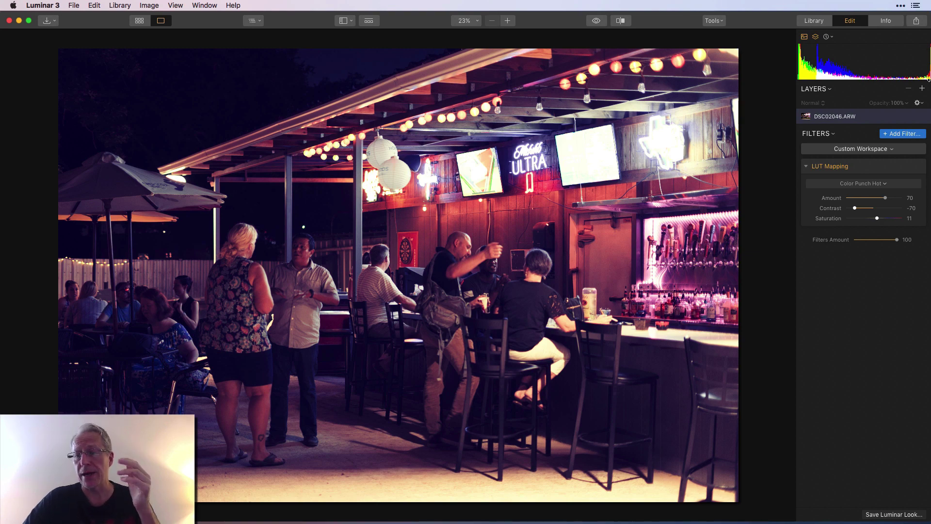
- Add a RAW Develop filter with Contrast 12, Clarity 29 and Temperature 4532
click(913, 136)
scroll(744, 198, up, 5)
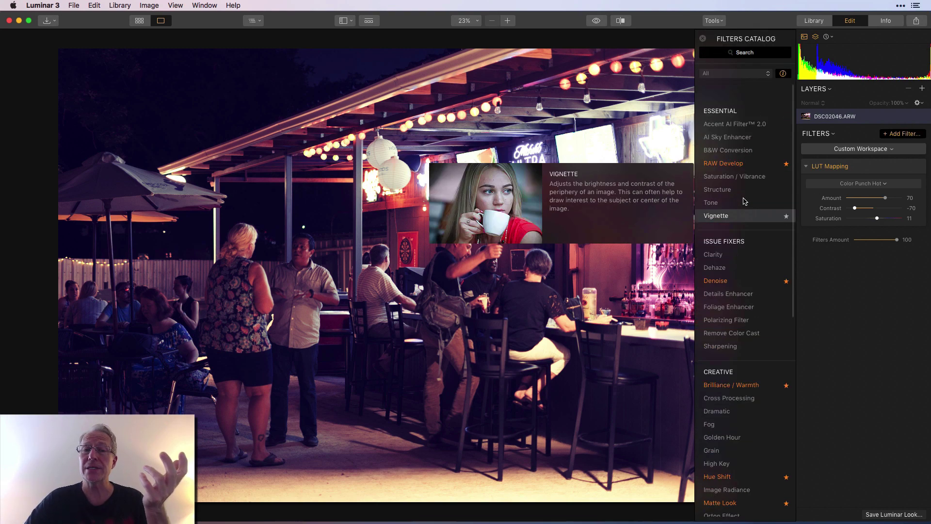
click(744, 141)
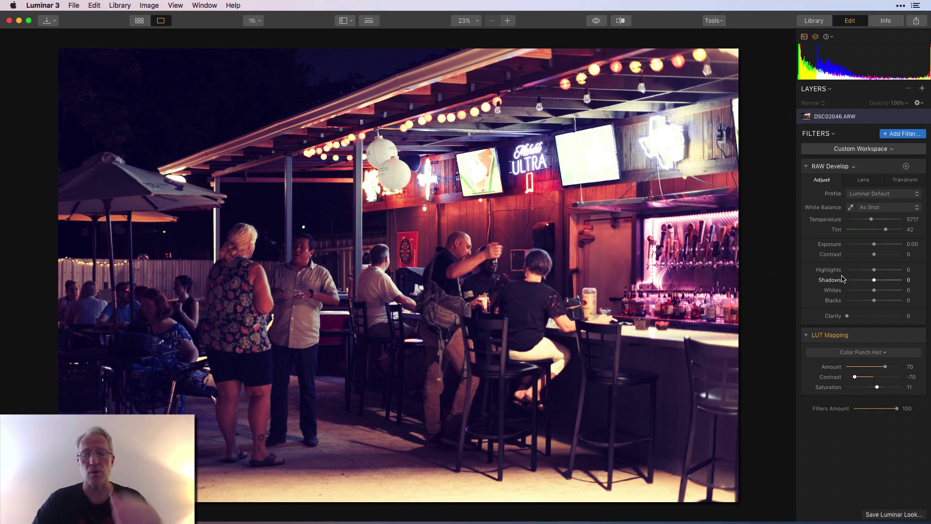
drag(875, 255, 854, 270)
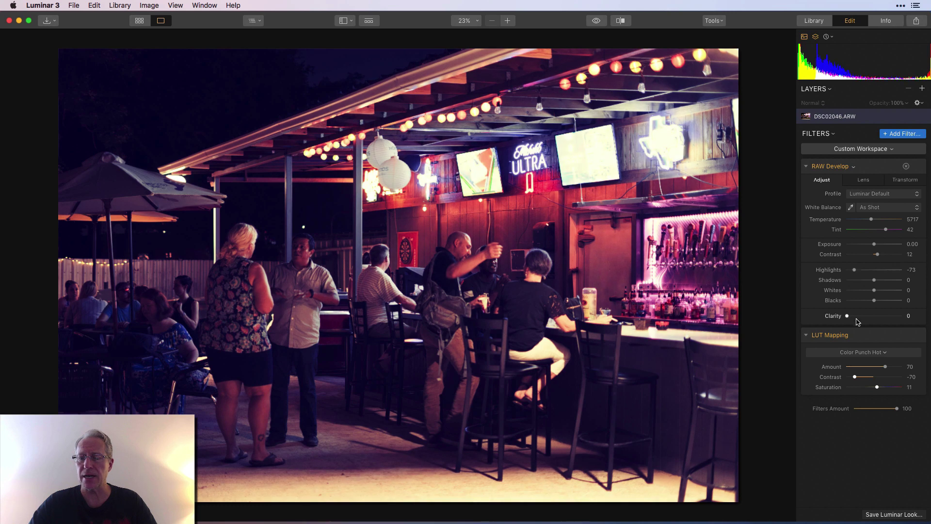
drag(847, 316, 863, 316)
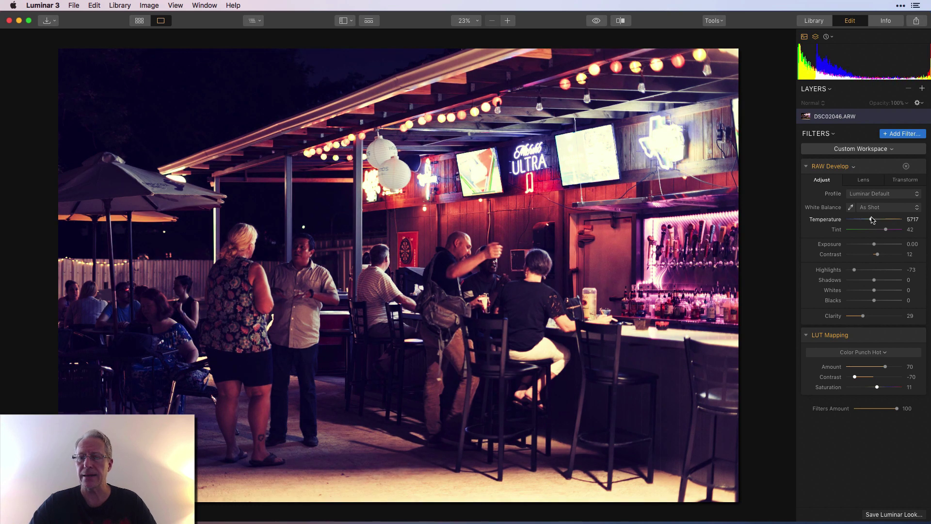
drag(873, 220, 867, 220)
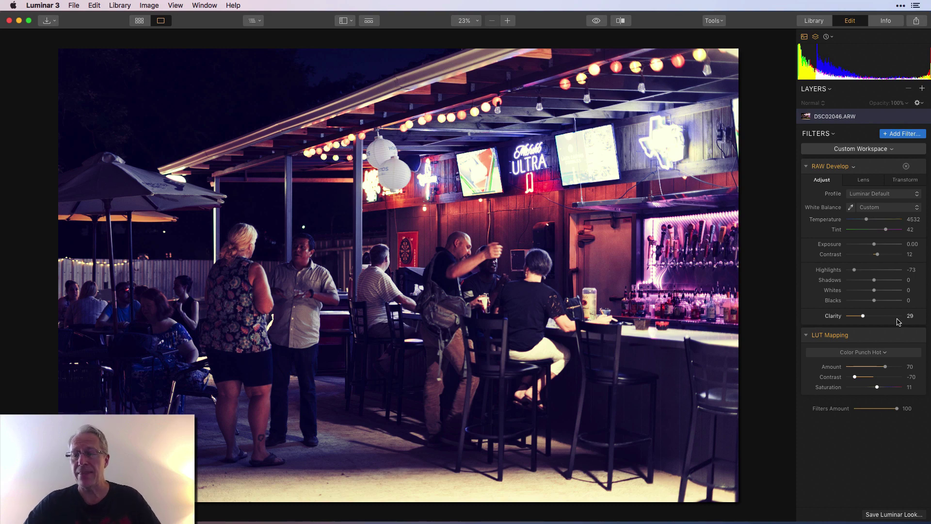
- Compare the photo with LUT Mapping off and against the original, then re-enable LUT Mapping
click(918, 336)
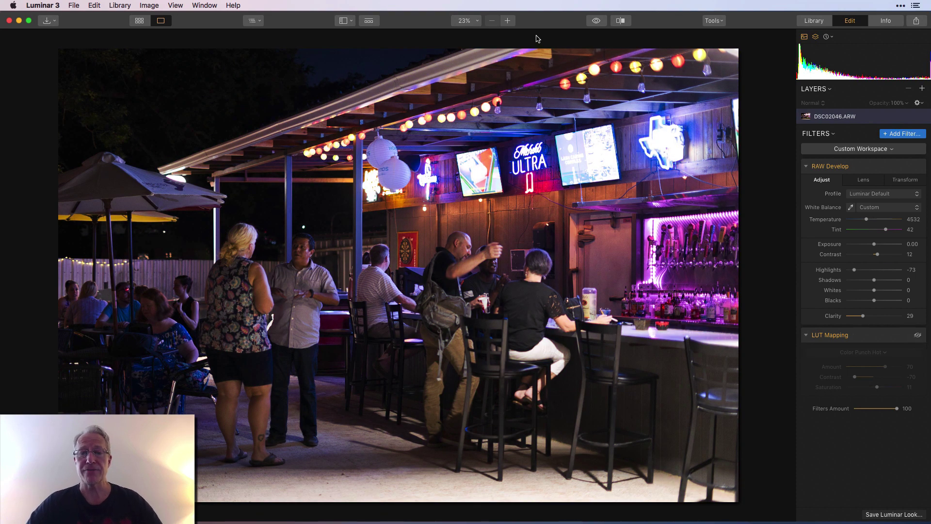
click(596, 21)
click(596, 22)
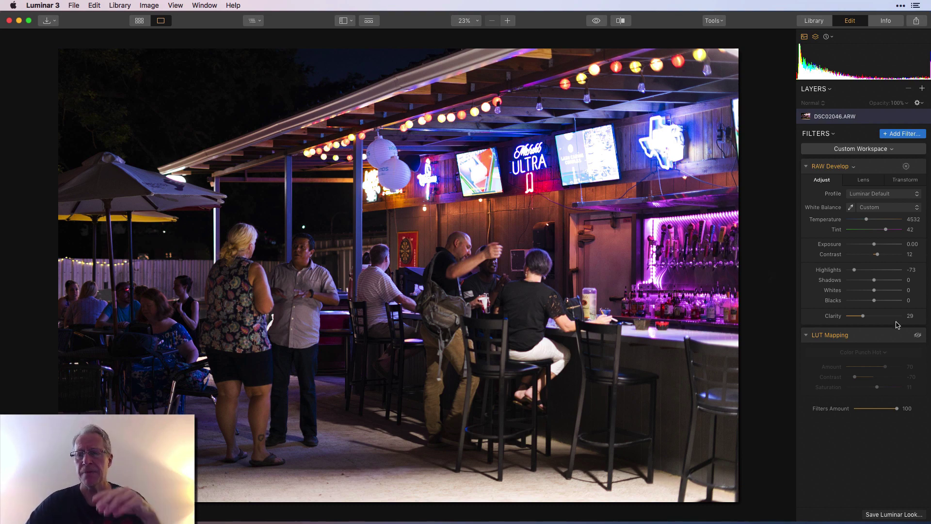
click(918, 335)
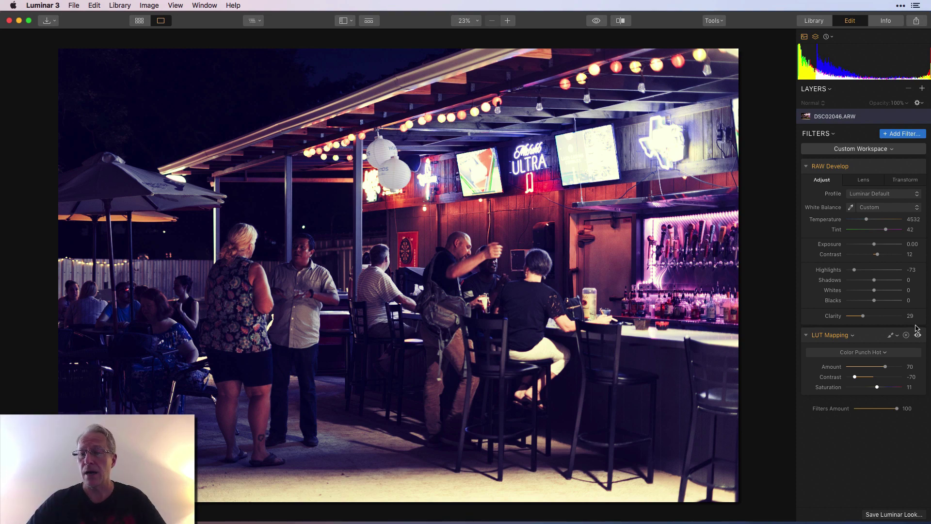
- Remove RAW Develop and add a Tone filter with Smart Tone 12 and Highlights -22
click(906, 167)
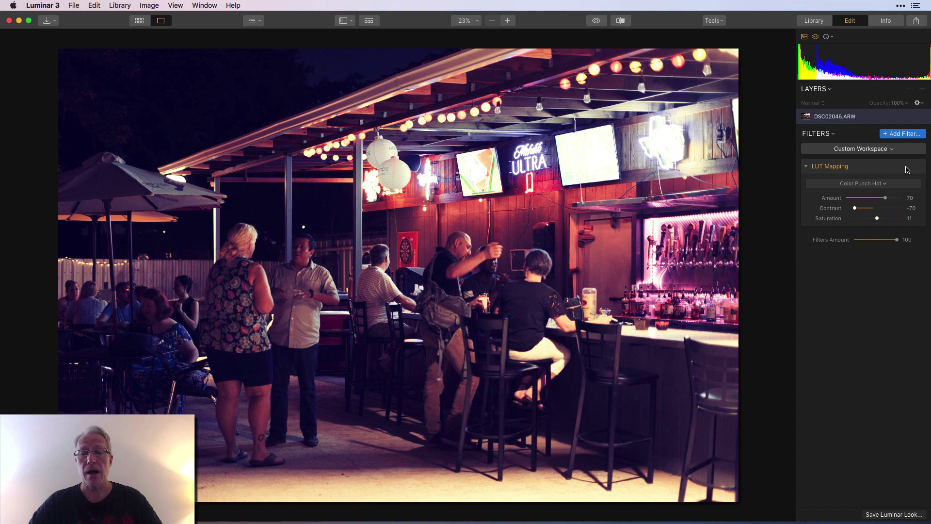
click(906, 134)
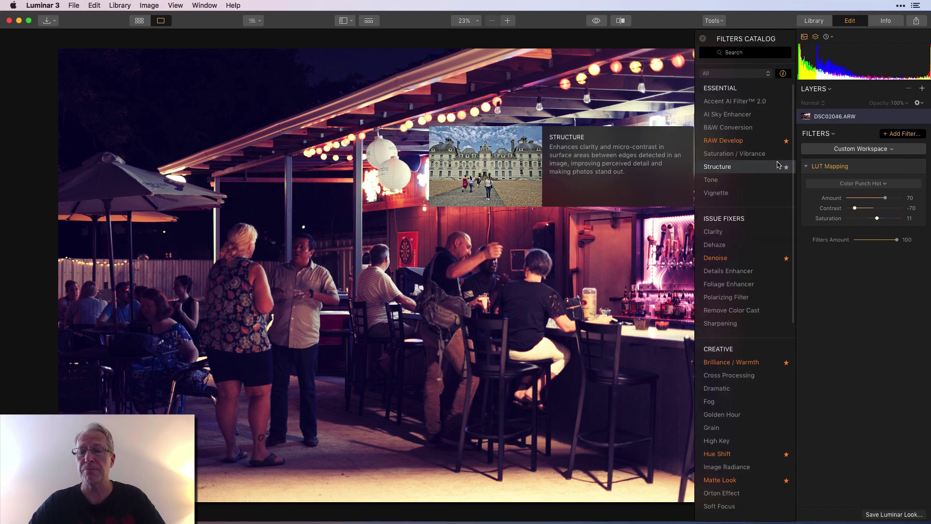
click(714, 179)
click(703, 38)
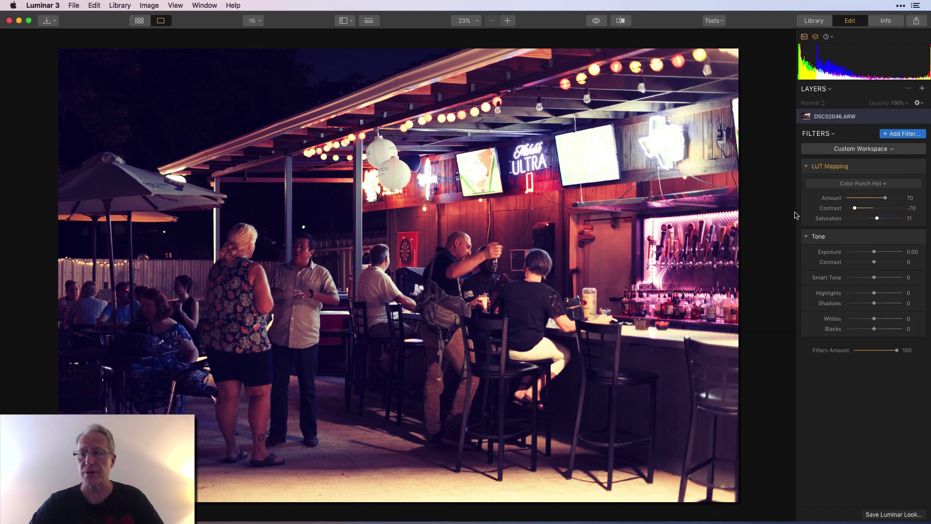
drag(874, 277, 873, 252)
drag(875, 293, 867, 295)
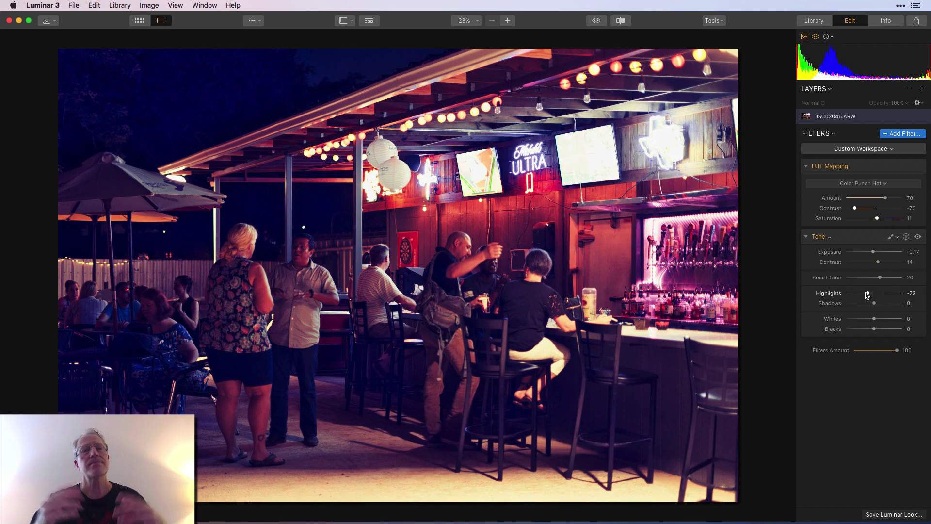
- Compare the photo with the Tone filter off and on, then delete the Tone filter
click(918, 237)
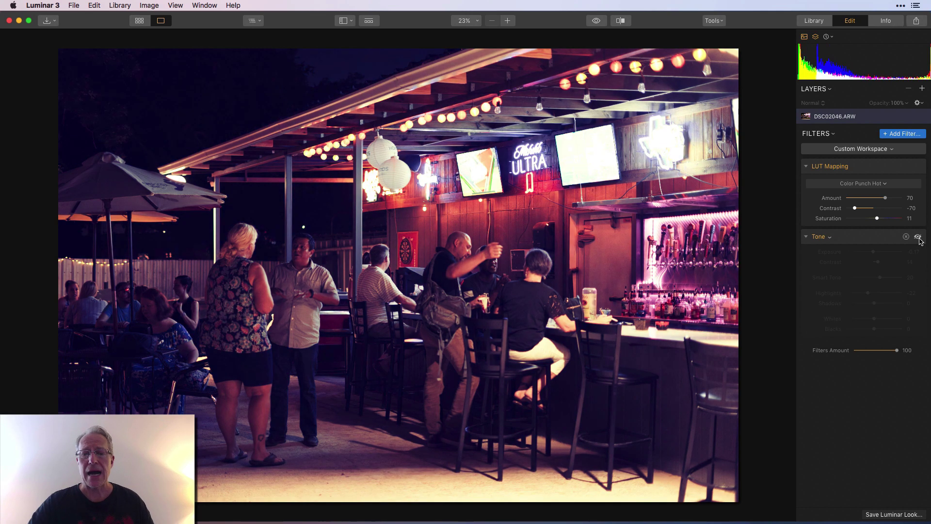
click(918, 236)
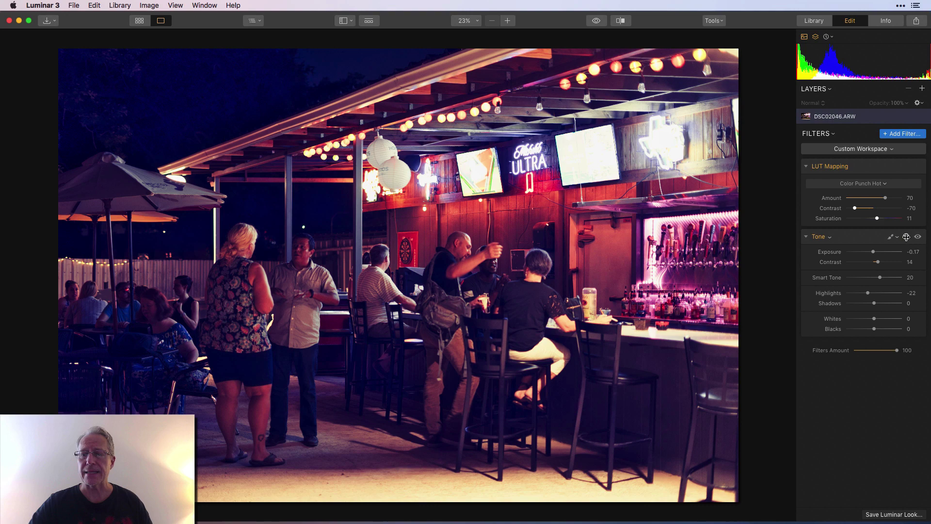
click(906, 237)
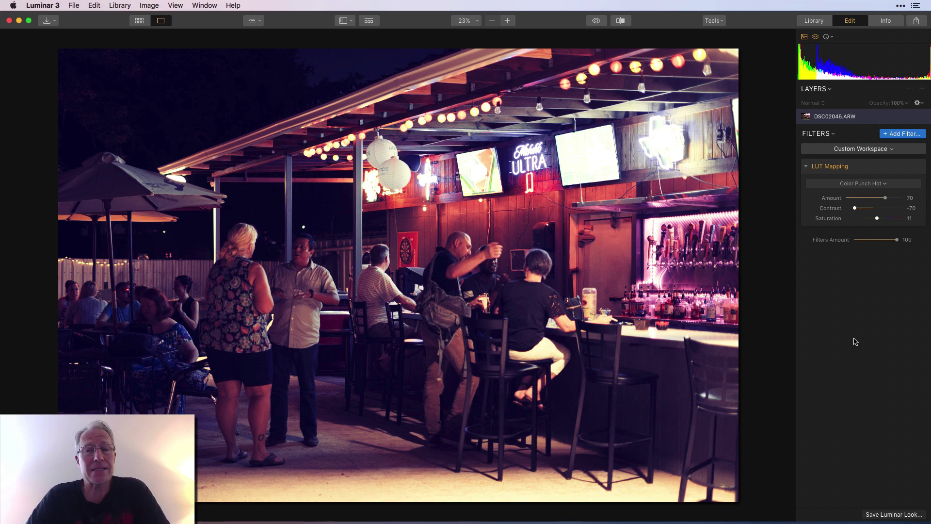
- Reset LUT Mapping to no LUT with Amount 100, Contrast 0 and Saturation 0
click(860, 186)
click(844, 171)
click(843, 170)
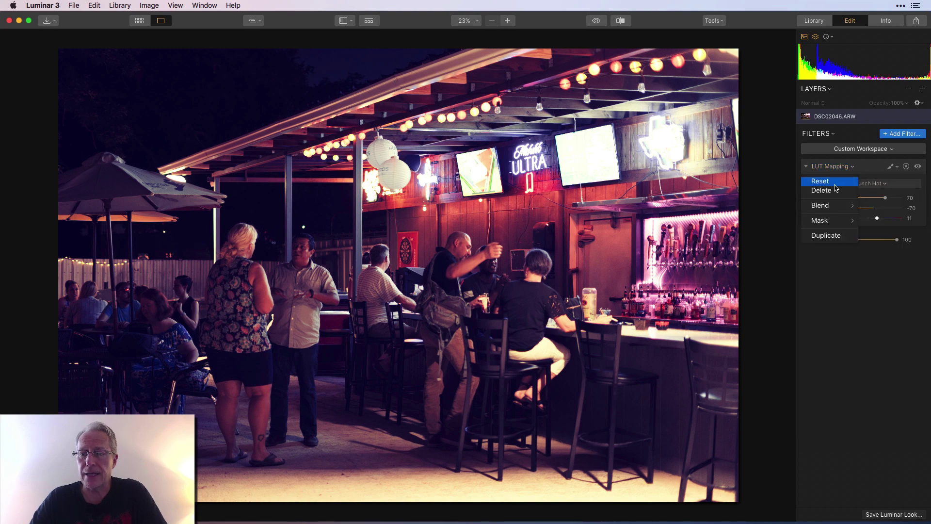
click(835, 183)
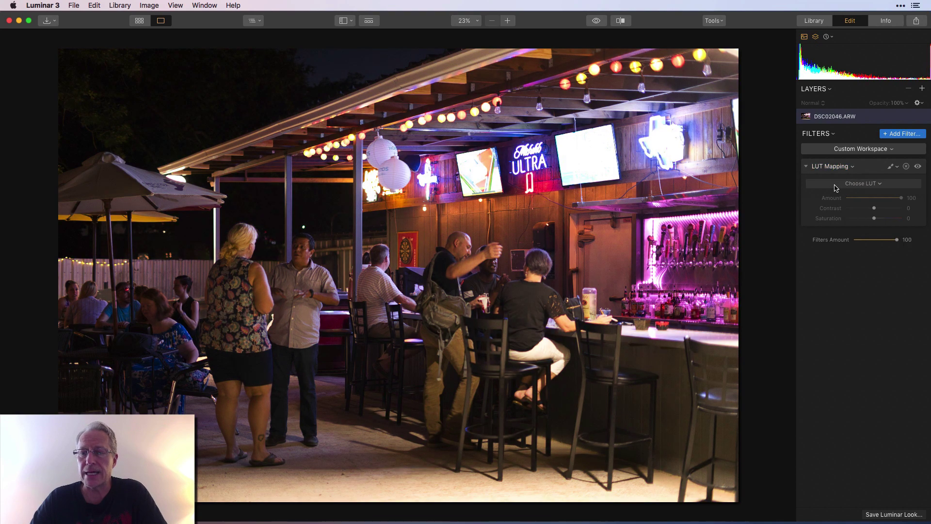
click(864, 185)
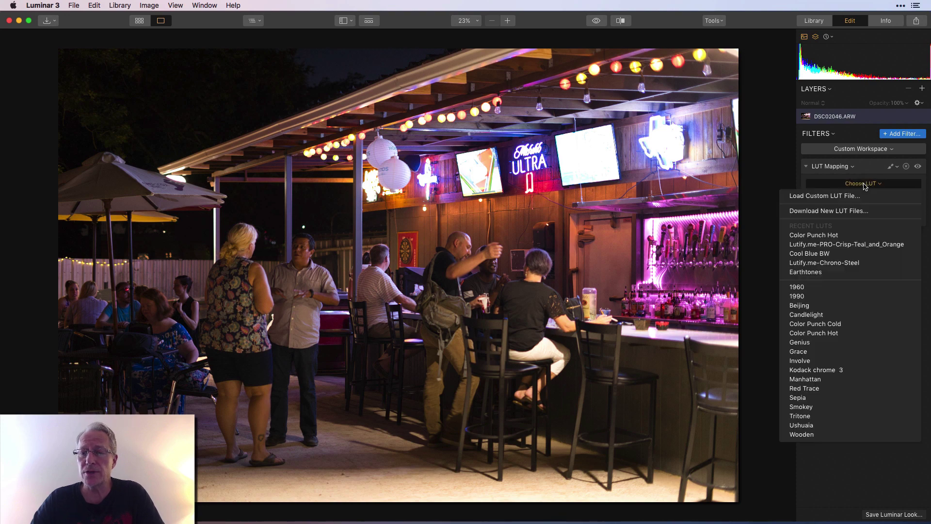
click(848, 212)
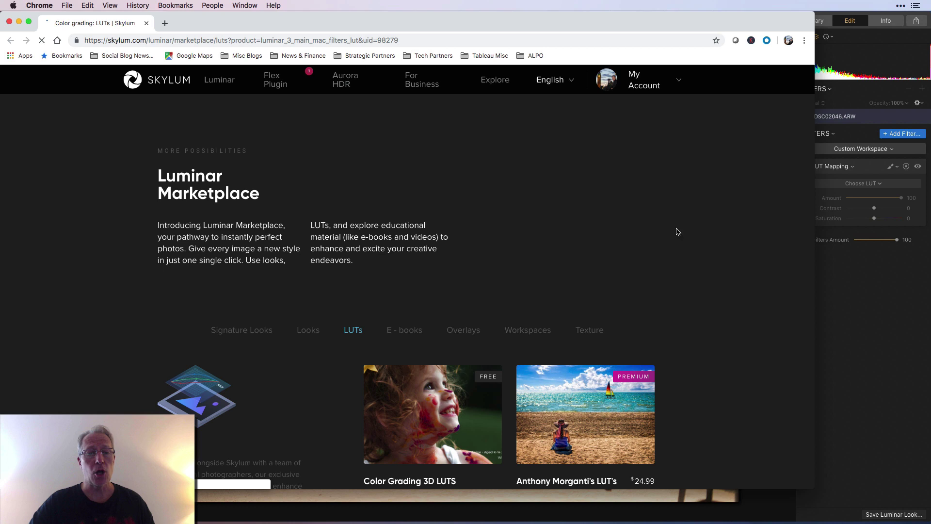
scroll(333, 285, down, 3)
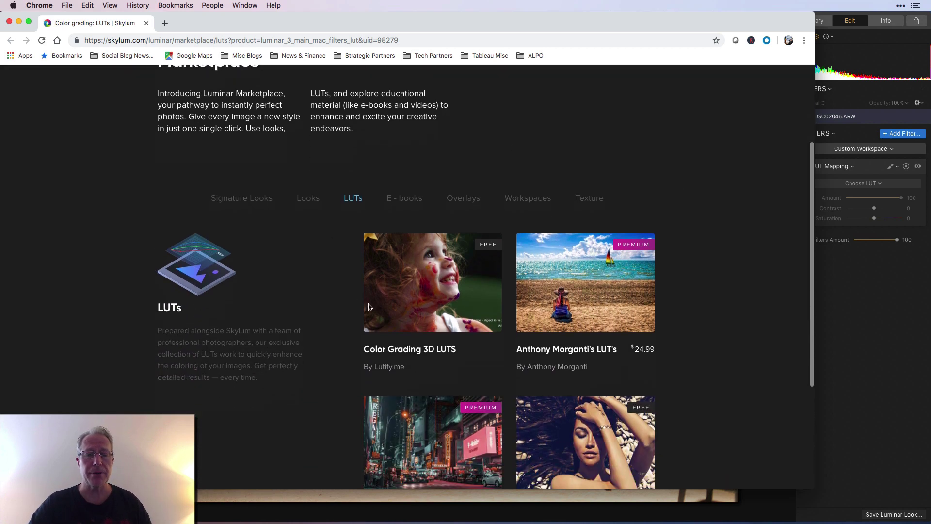
scroll(328, 335, down, 3)
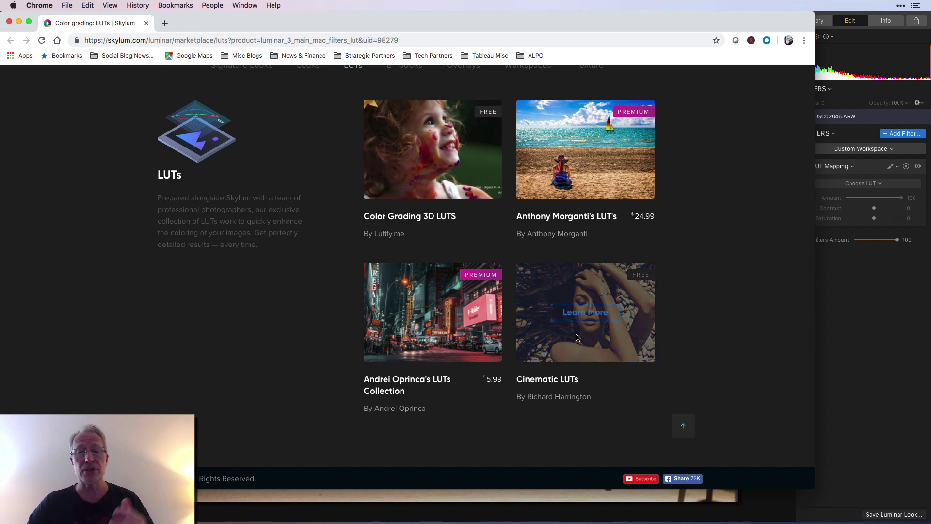
click(146, 22)
click(897, 288)
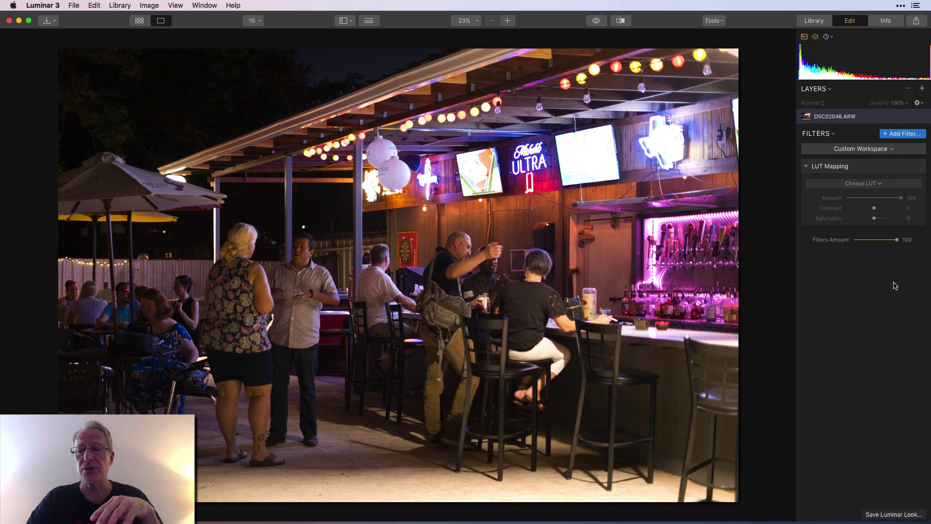
- Load the custom Cool Blue BW.cube LUT file into the LUT Mapping filter
click(866, 183)
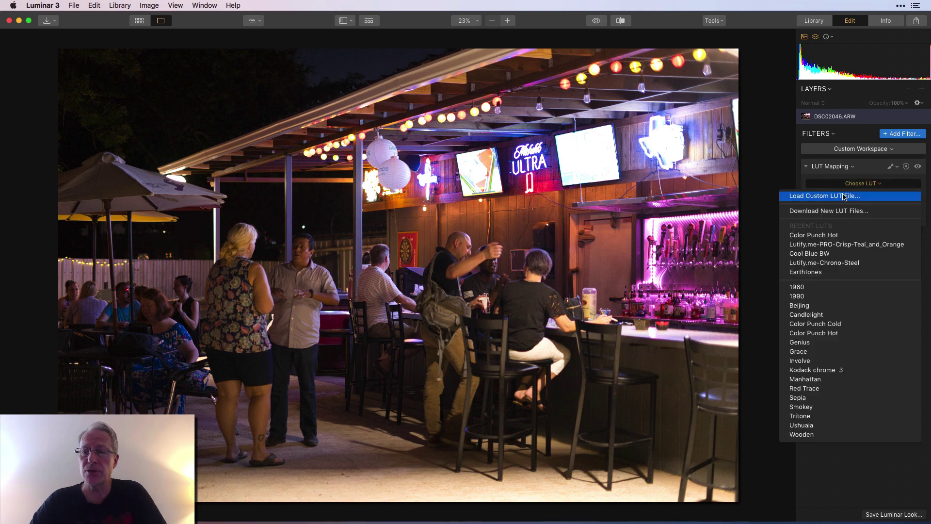
click(859, 195)
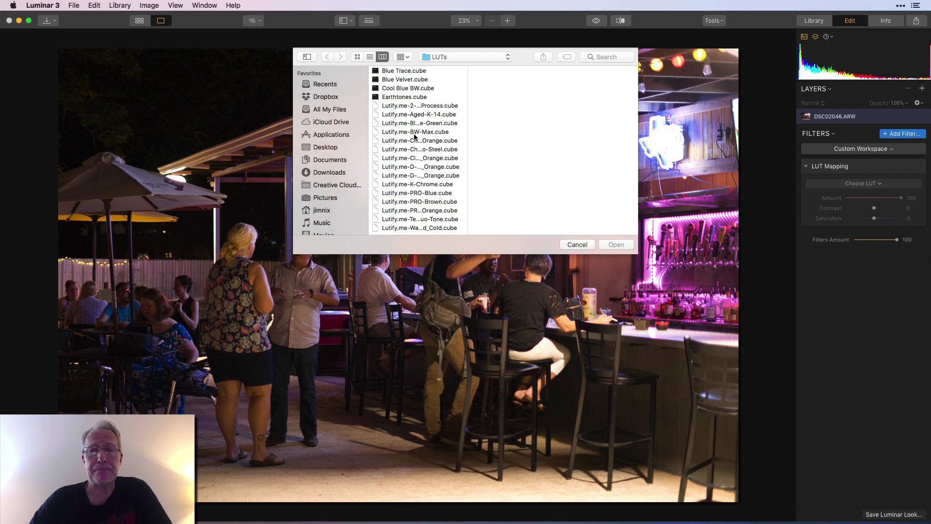
click(412, 90)
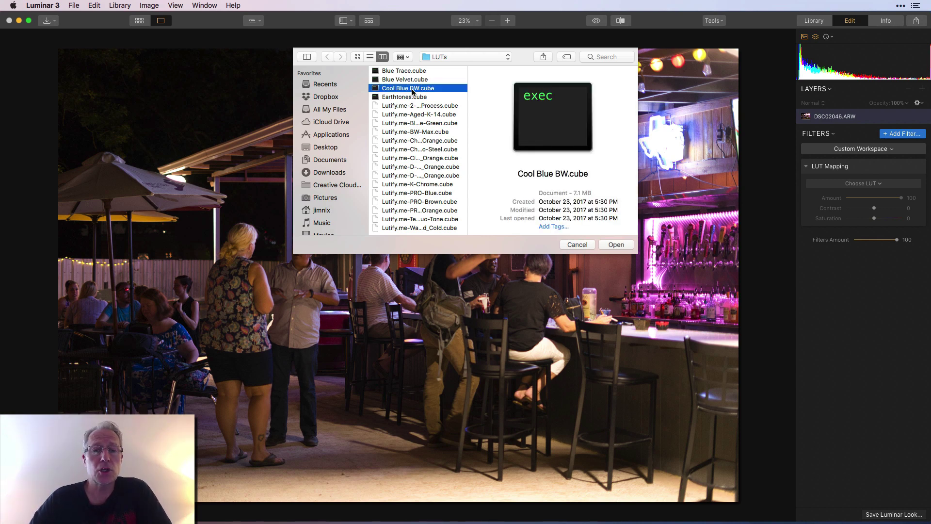
click(615, 245)
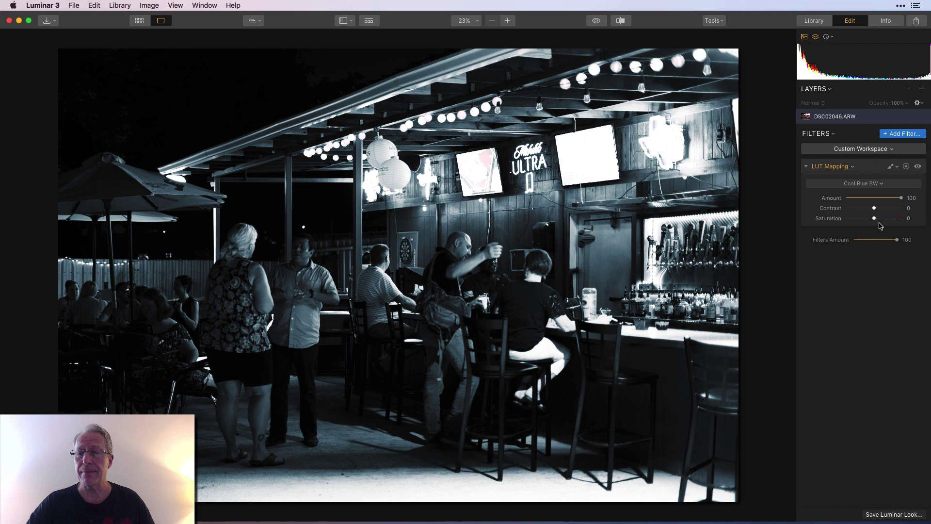
- Try Amount 81 and preview other LUTs, then reset Cool Blue BW to Amount 100, Contrast 0
drag(901, 198, 878, 210)
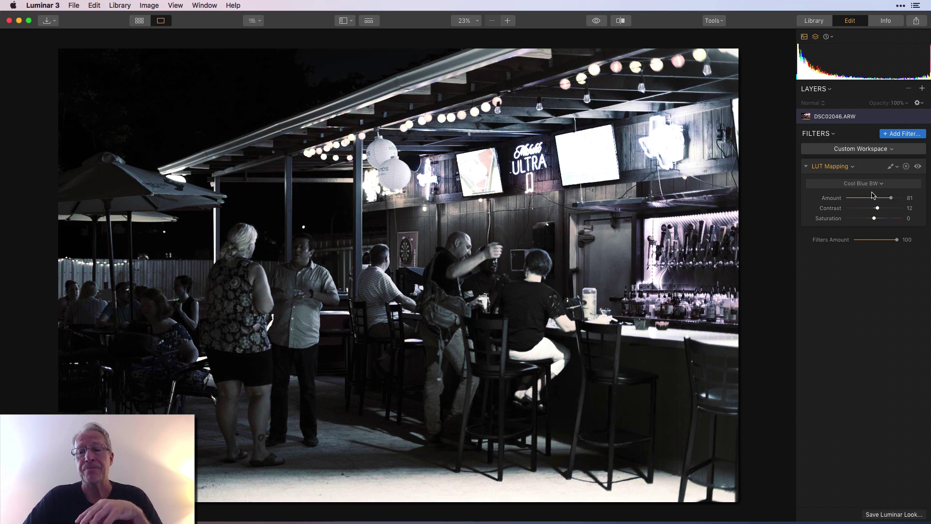
click(872, 184)
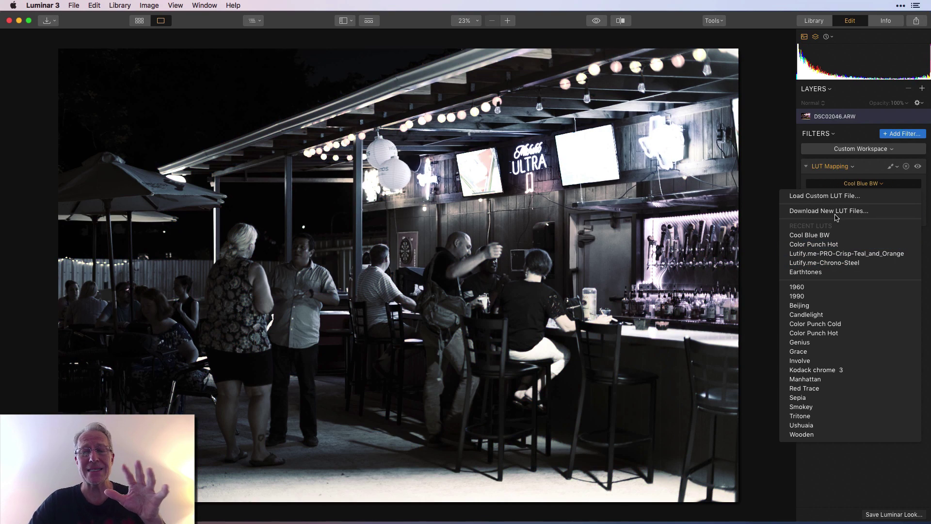
click(788, 184)
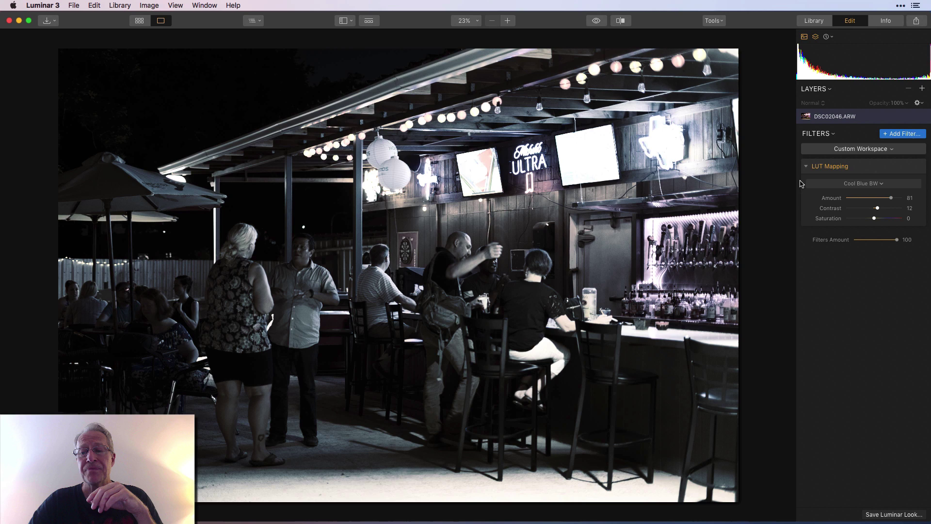
double_click(891, 198)
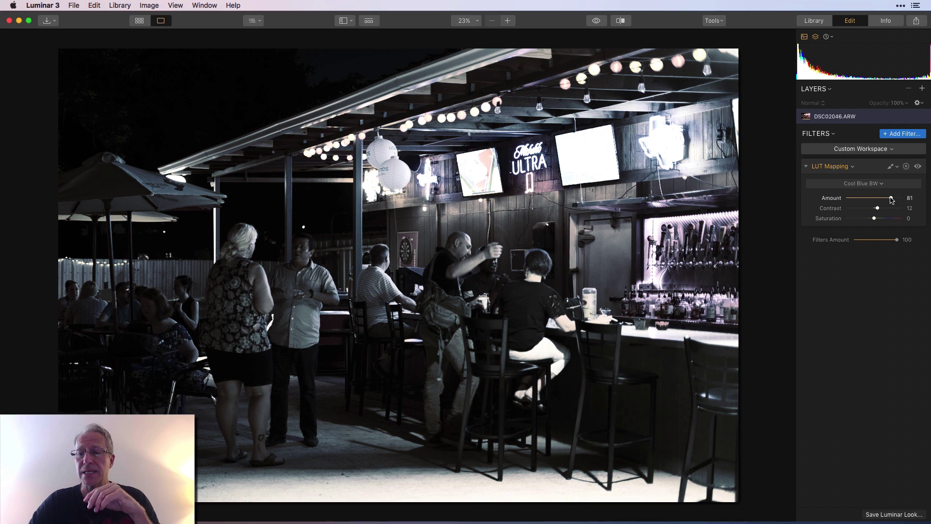
double_click(834, 209)
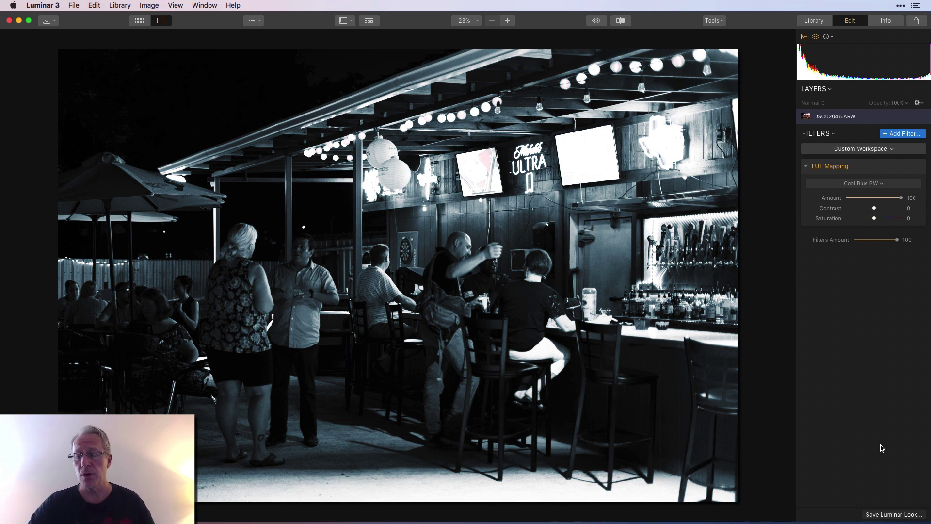
- Name the Luminar look 'LUT-Cool Blue BW' and close the naming dialog
click(894, 515)
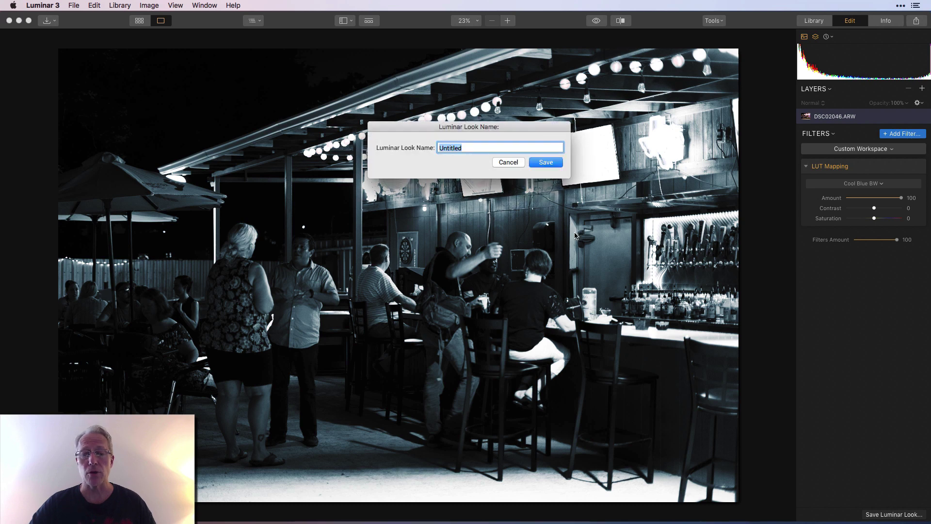
text(LUT)
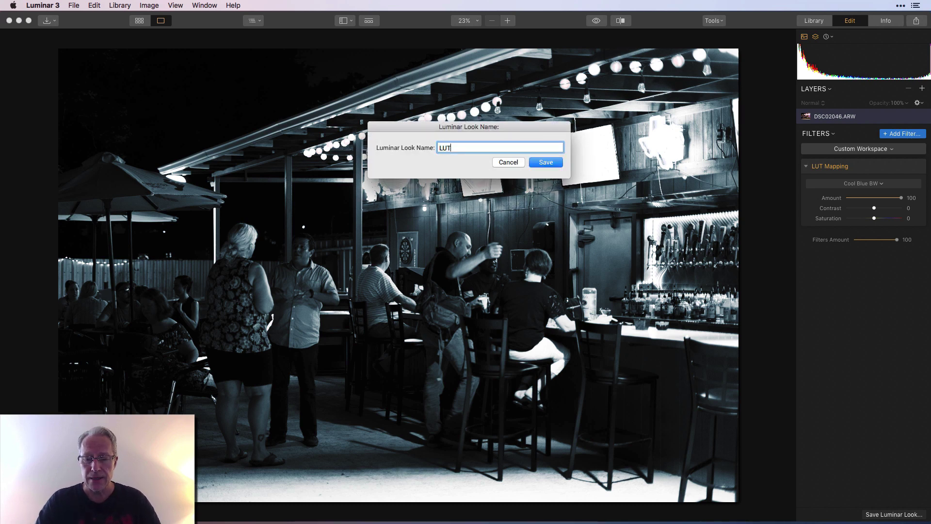
text(-Cool Blue BW)
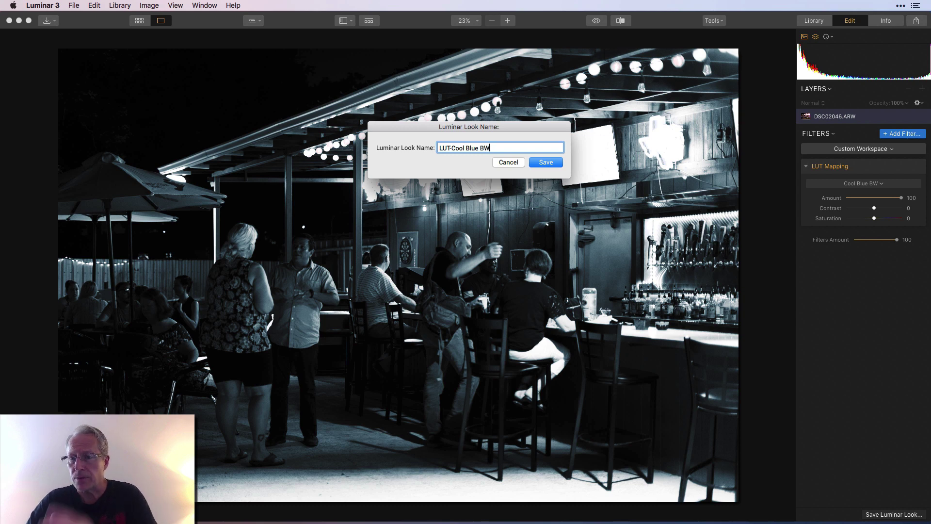
click(514, 163)
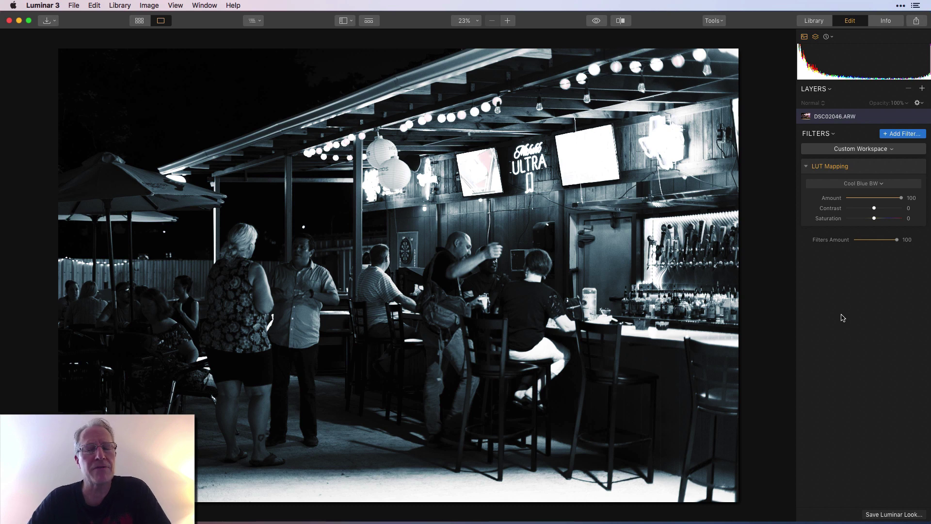
- On the beach photo, load the custom Crisp Teal_and_Orange .cube LUT
key(Right)
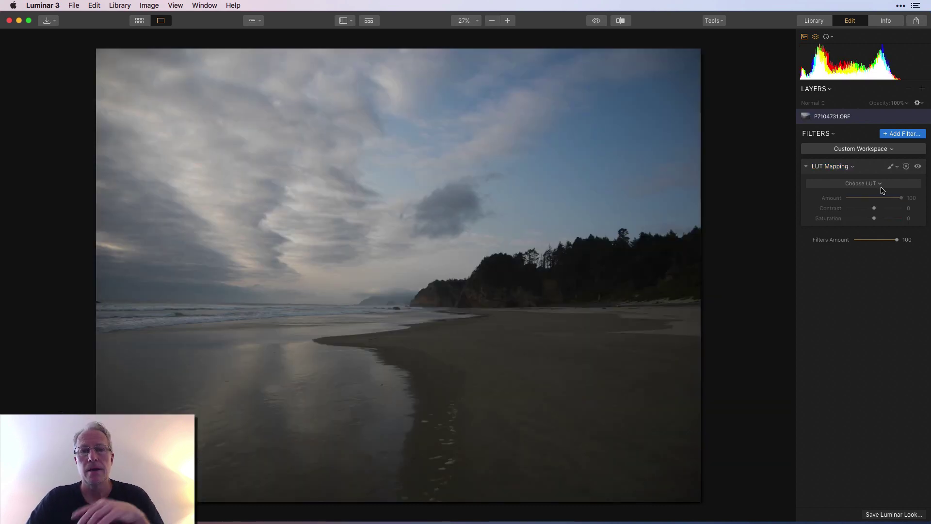
click(877, 185)
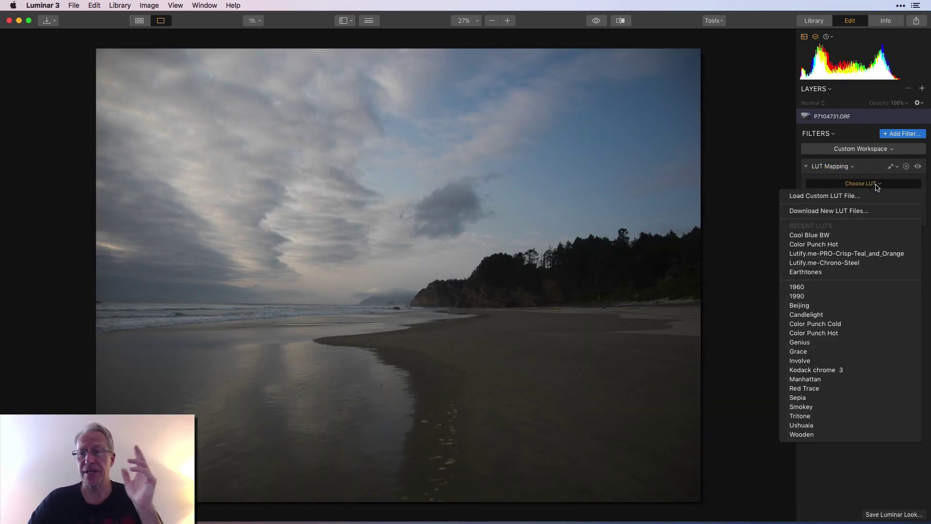
click(848, 197)
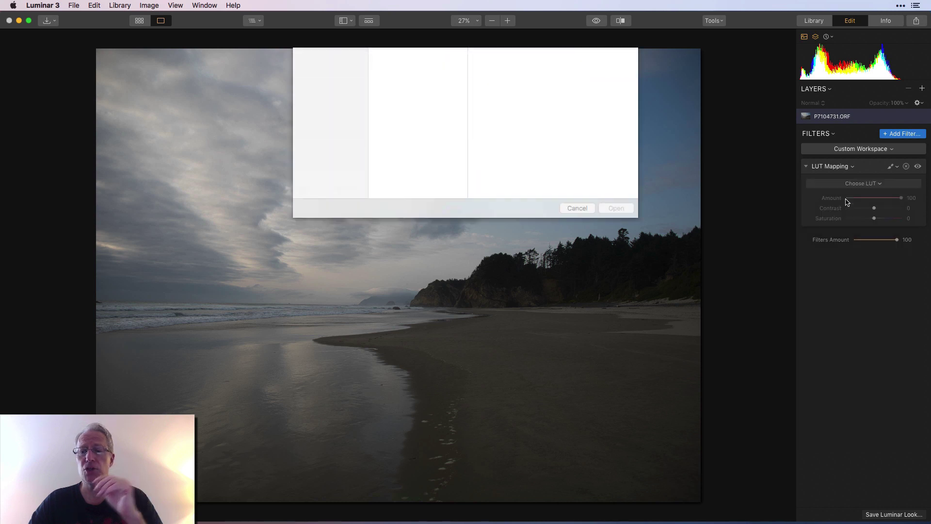
click(433, 210)
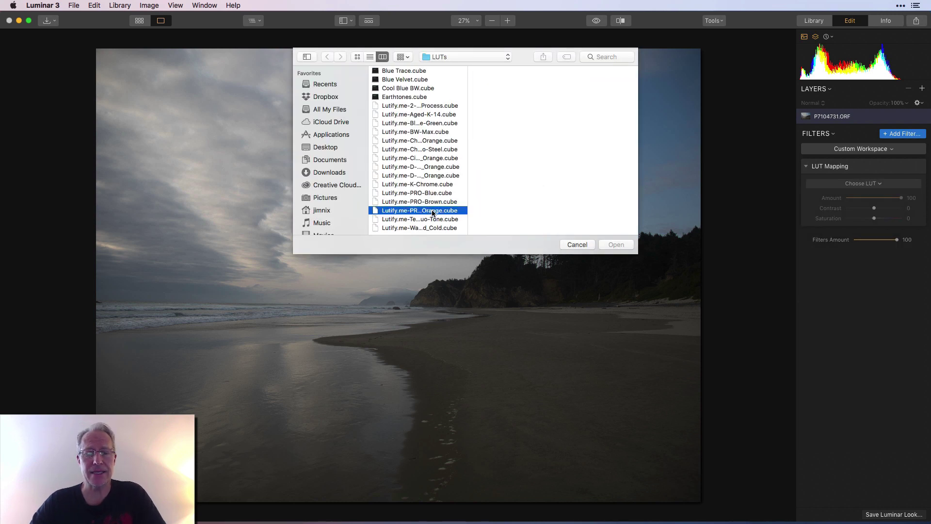
click(618, 244)
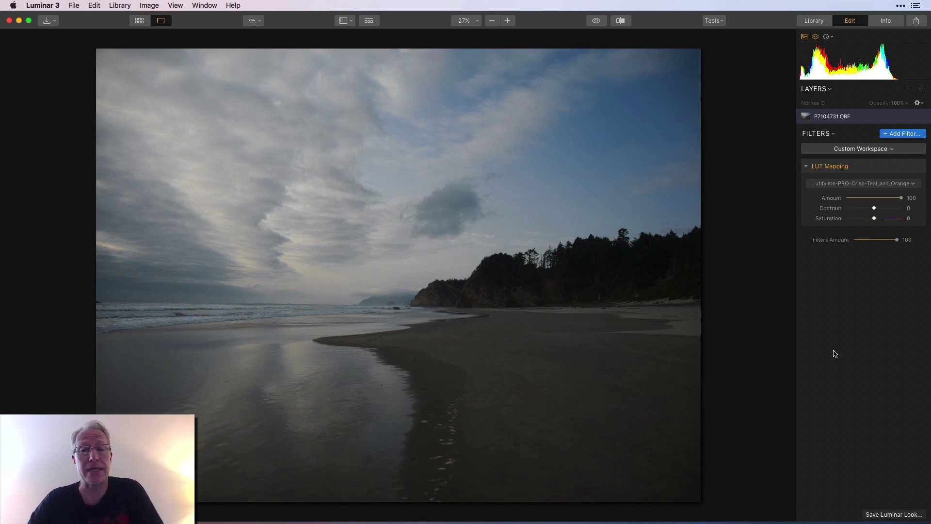
- Compare the teal-orange LUT on and off, then raise its Contrast to 17
click(917, 167)
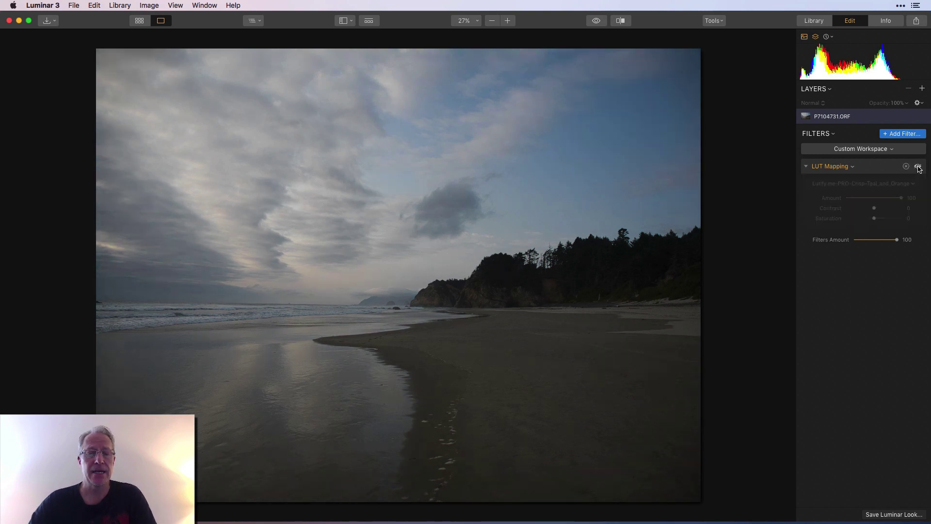
click(918, 168)
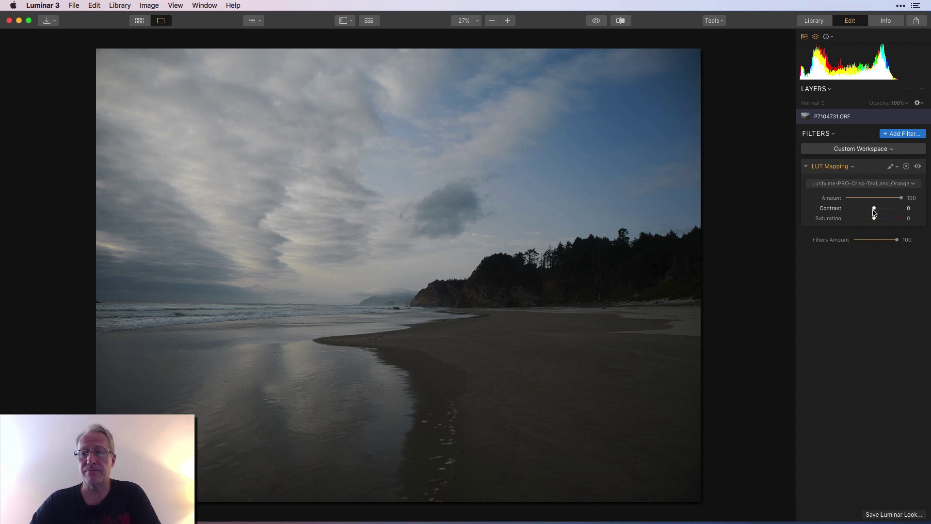
drag(874, 211, 902, 219)
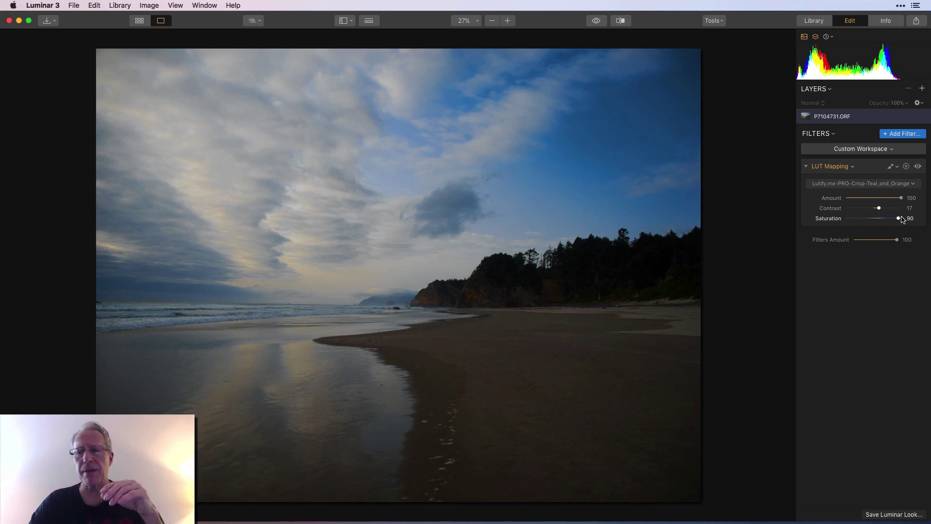
click(913, 134)
- Add the Golden Hour filter from the Filters Catalog and set its Amount to about 33
scroll(749, 296, down, 3)
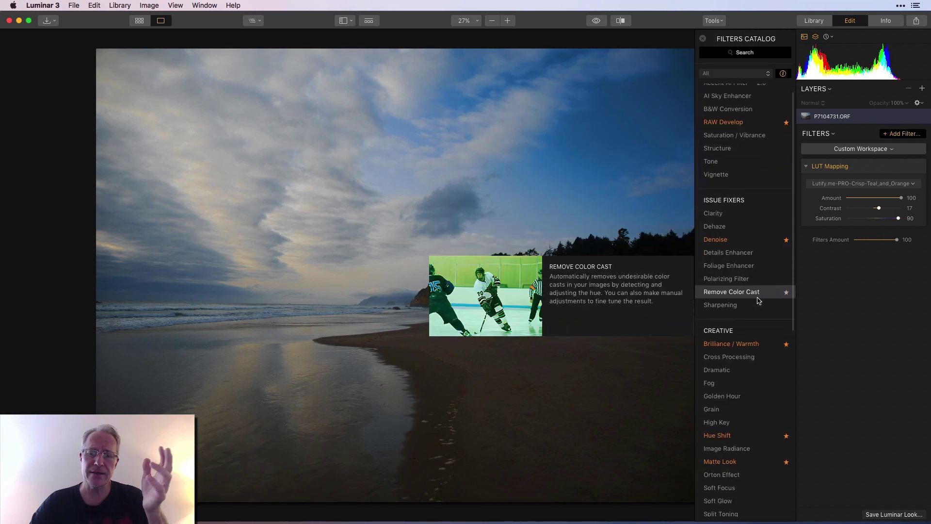
click(744, 342)
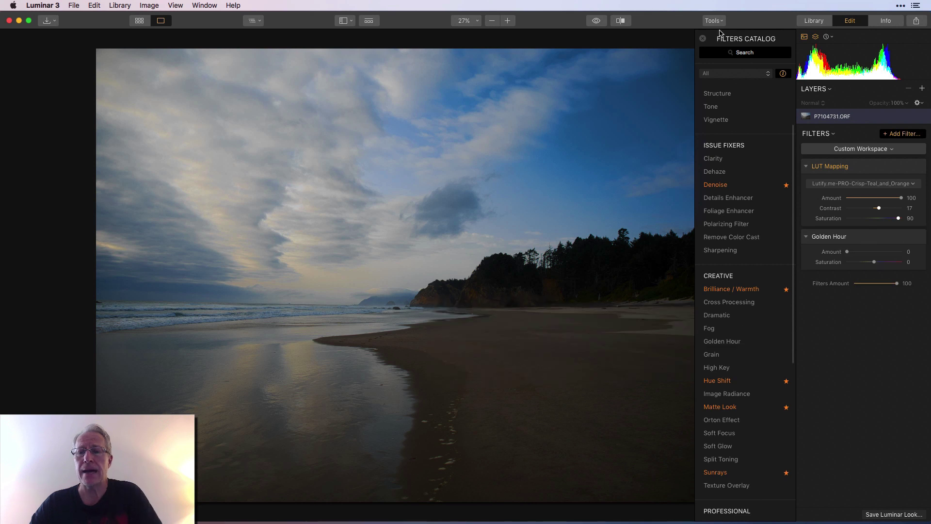
click(703, 39)
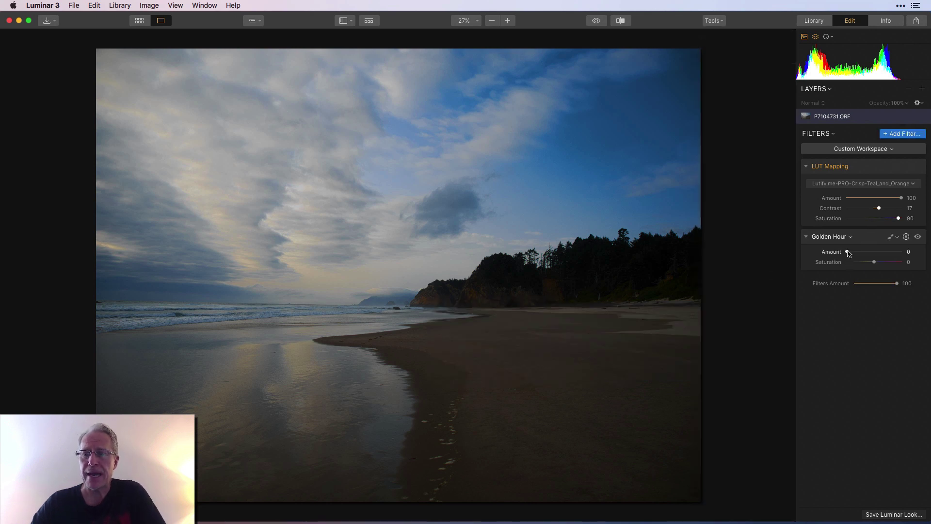
drag(847, 251, 867, 254)
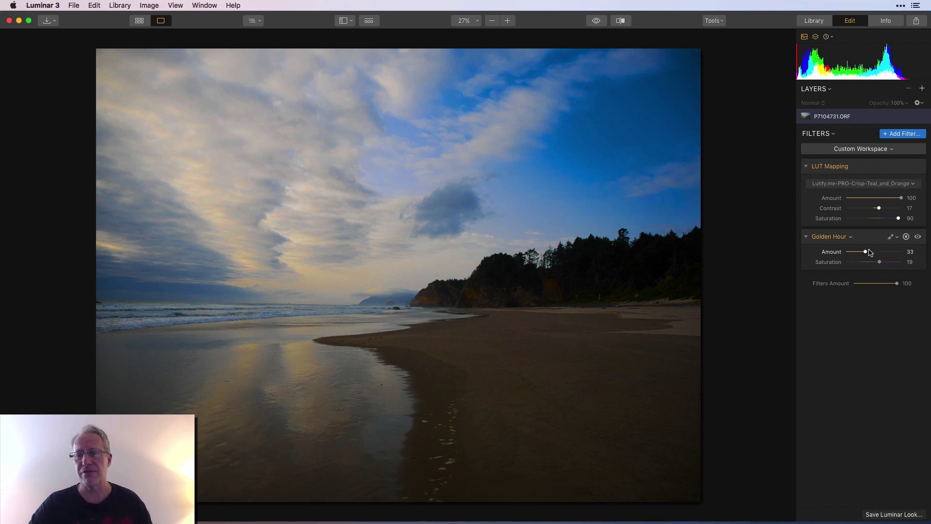
- Compare the edit by switching Golden Hour, the LUT filter and the original view off and back on
click(918, 237)
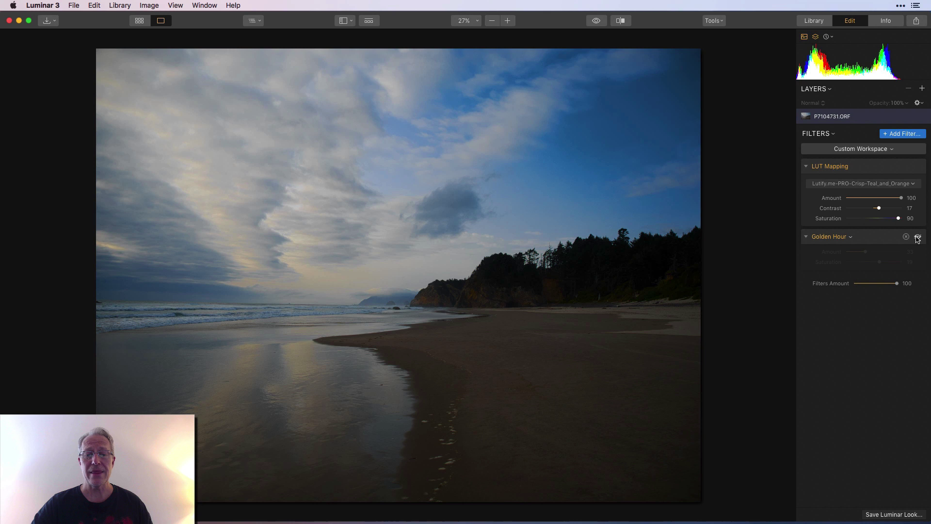
click(918, 236)
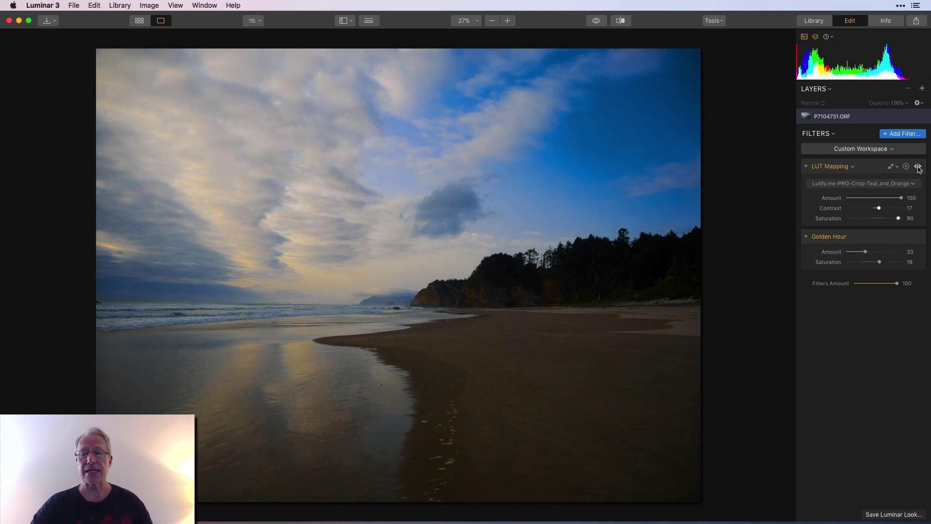
click(918, 166)
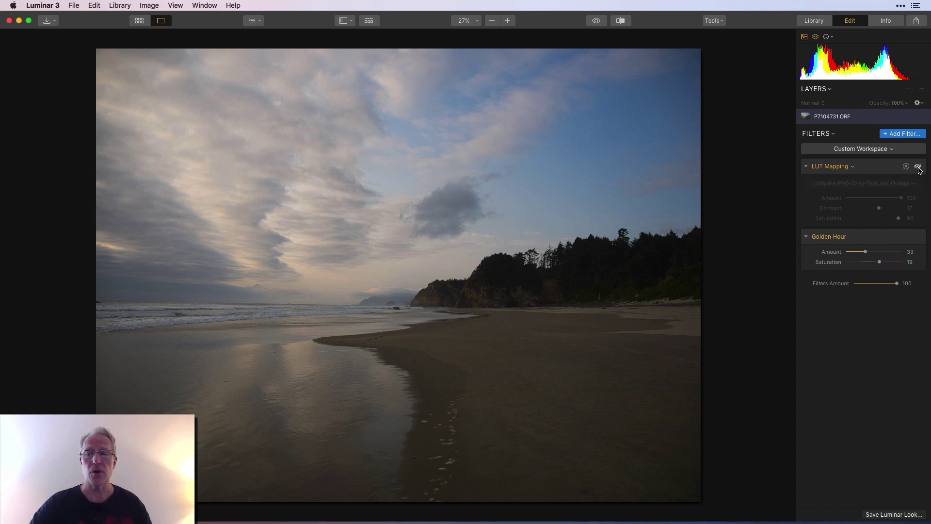
click(919, 167)
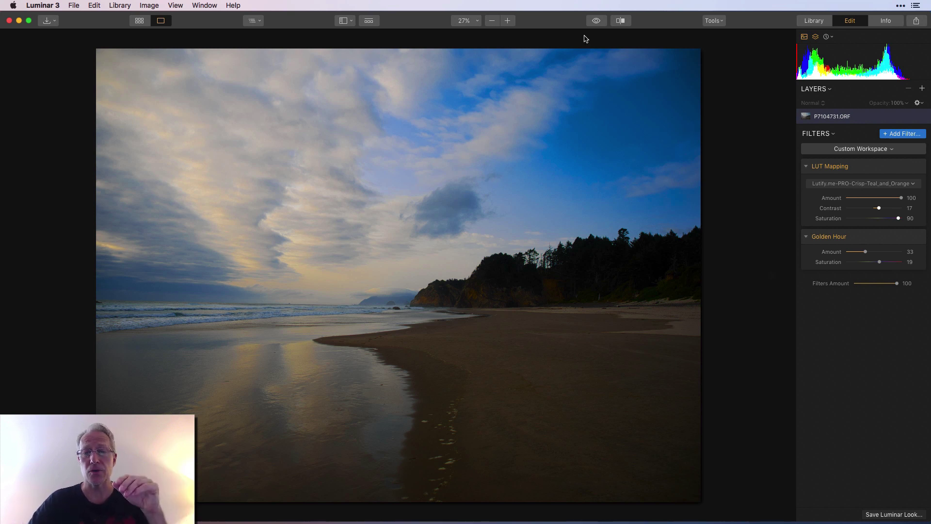
click(598, 21)
click(597, 21)
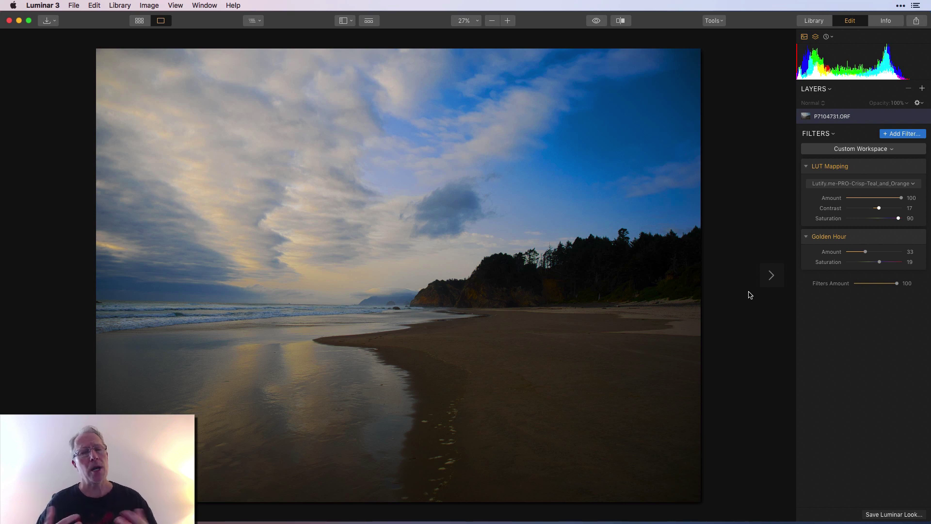
click(829, 167)
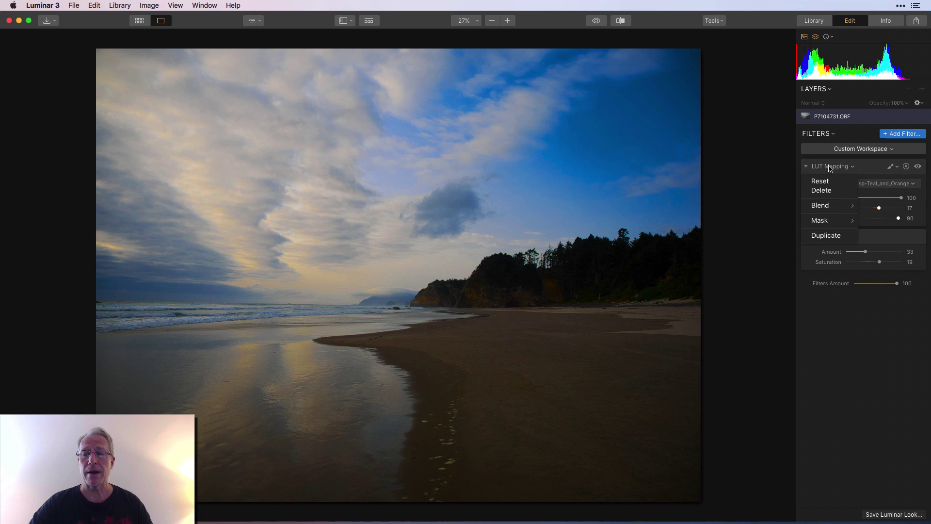
mouse_move(829, 208)
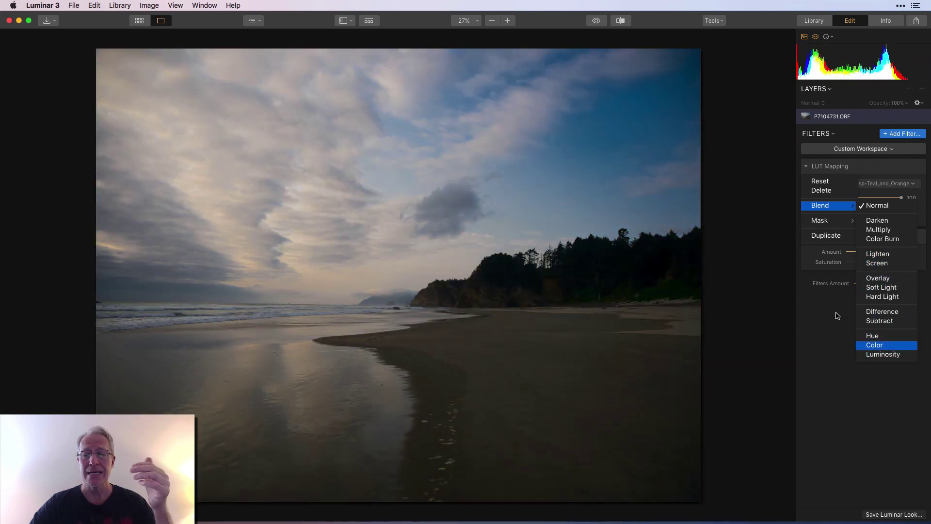
click(824, 317)
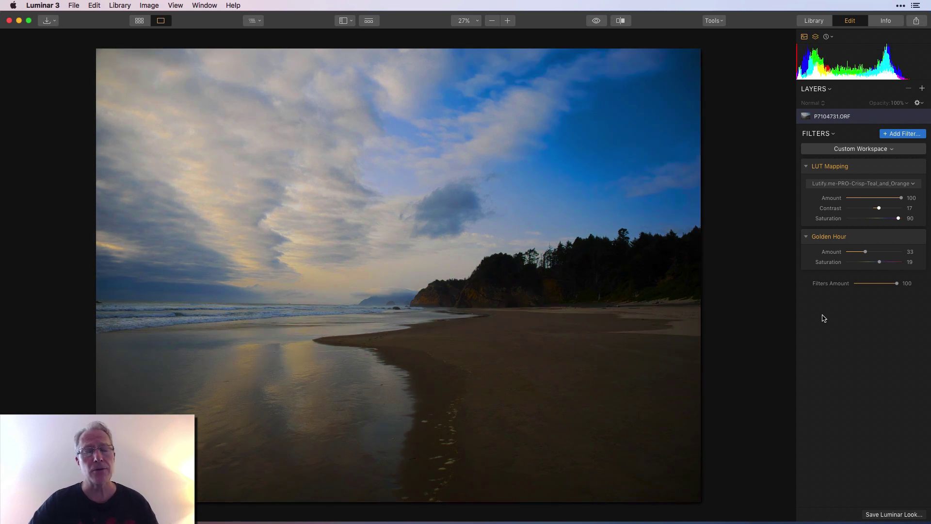